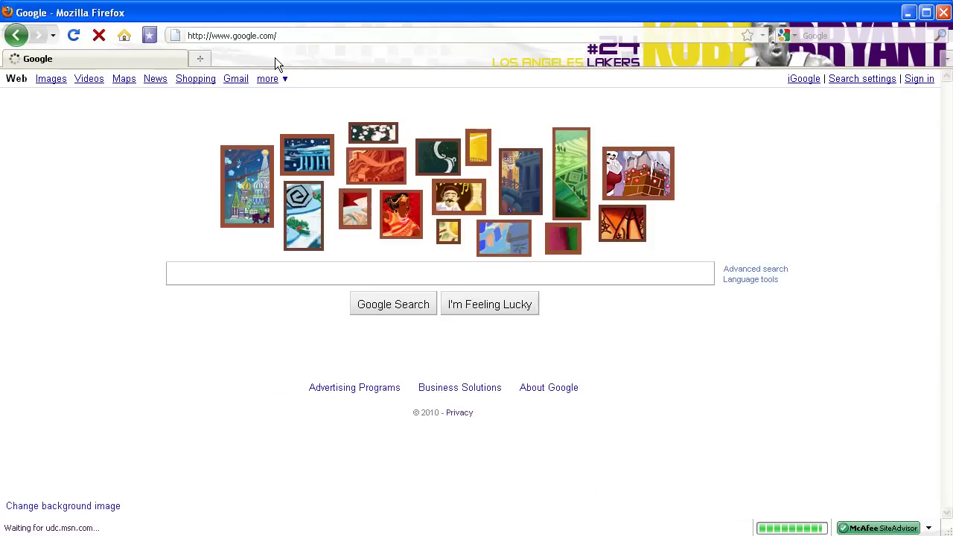
Search Google for skinedit, read the SkinEdit Minecraft Forums thread, then close Firefox
key(Return)
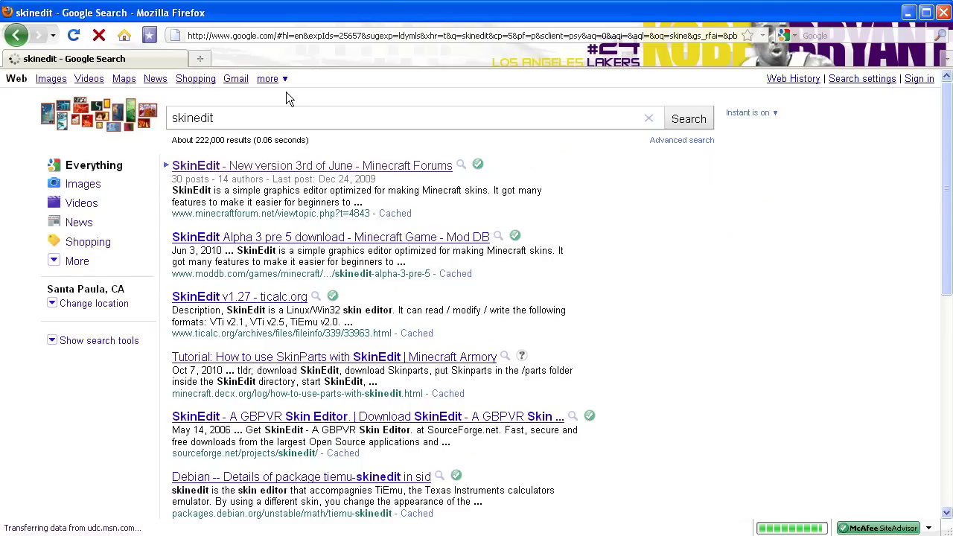
click(295, 167)
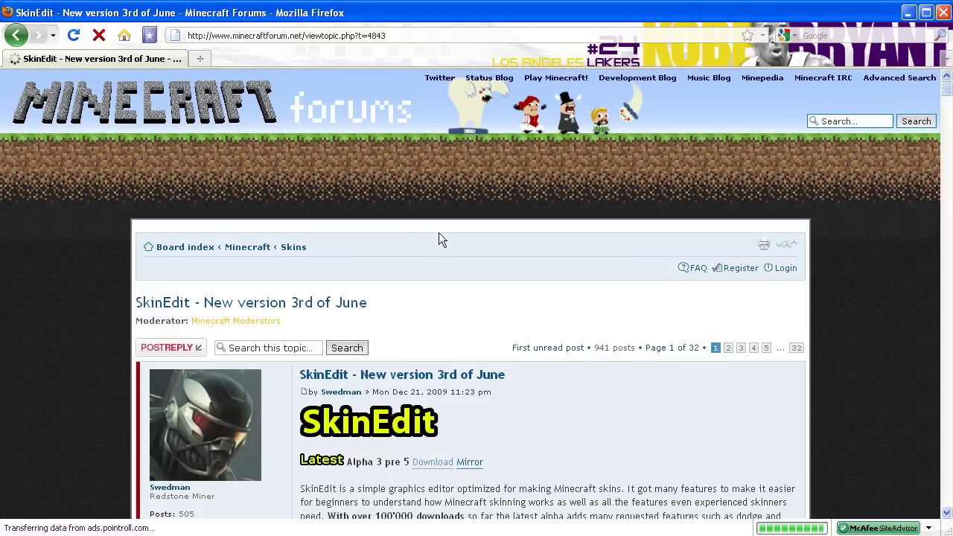
scroll(438, 232, down, 4)
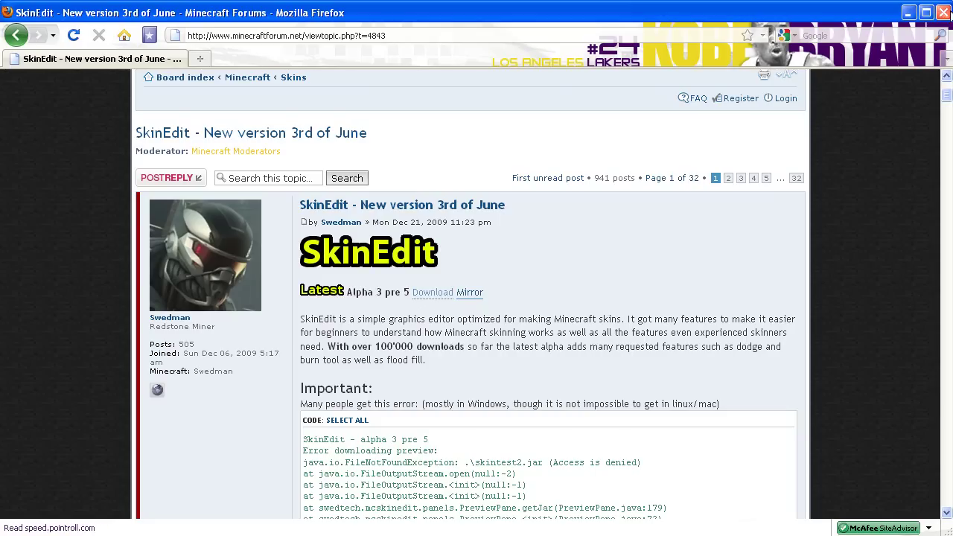
click(944, 13)
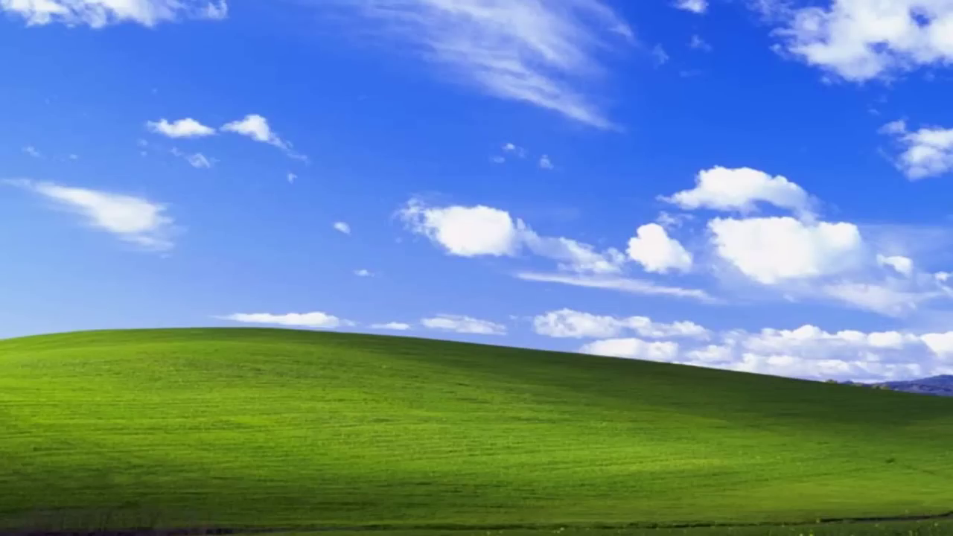
Open the MCSkinEdit_a3_pre5 folder from the desktop and switch its view to Tiles
drag(18, 462, 72, 286)
click(224, 297)
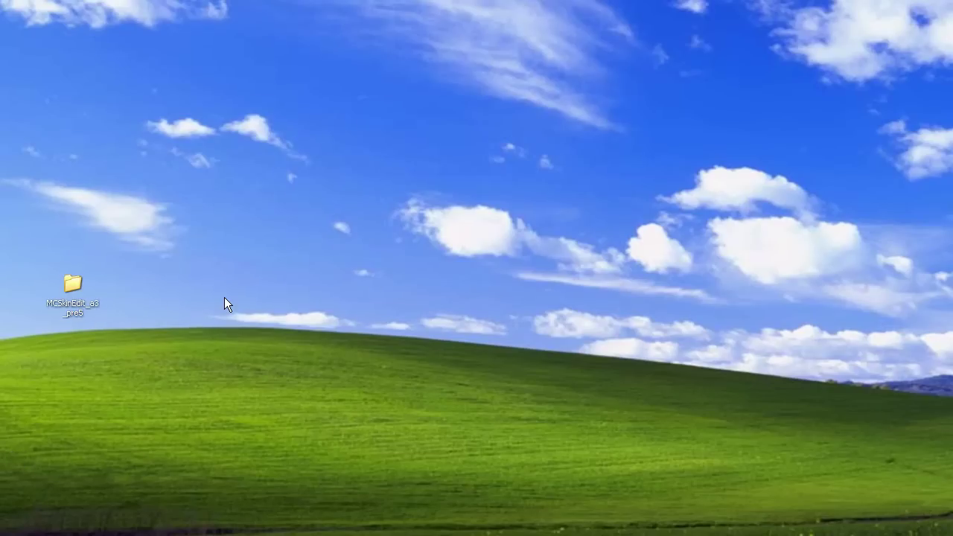
double_click(72, 289)
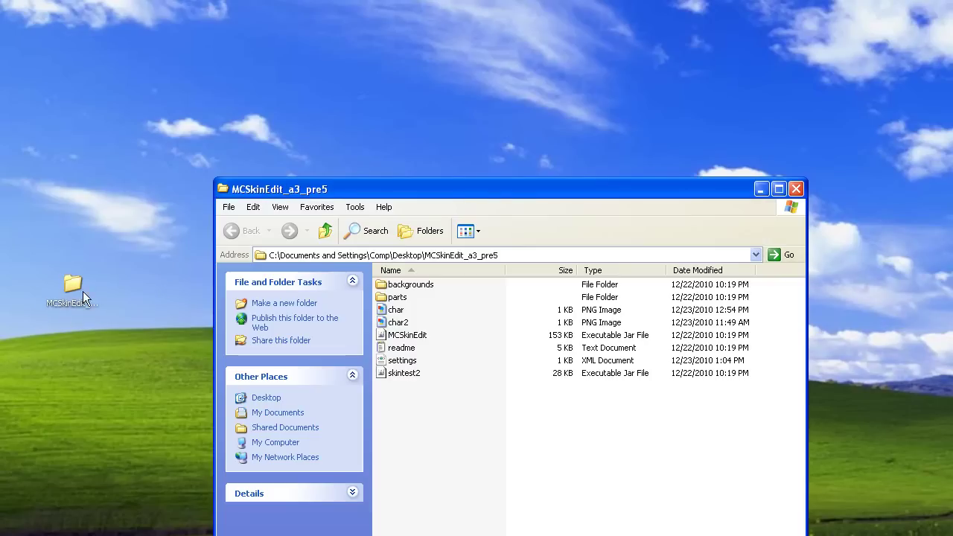
drag(478, 191, 456, 68)
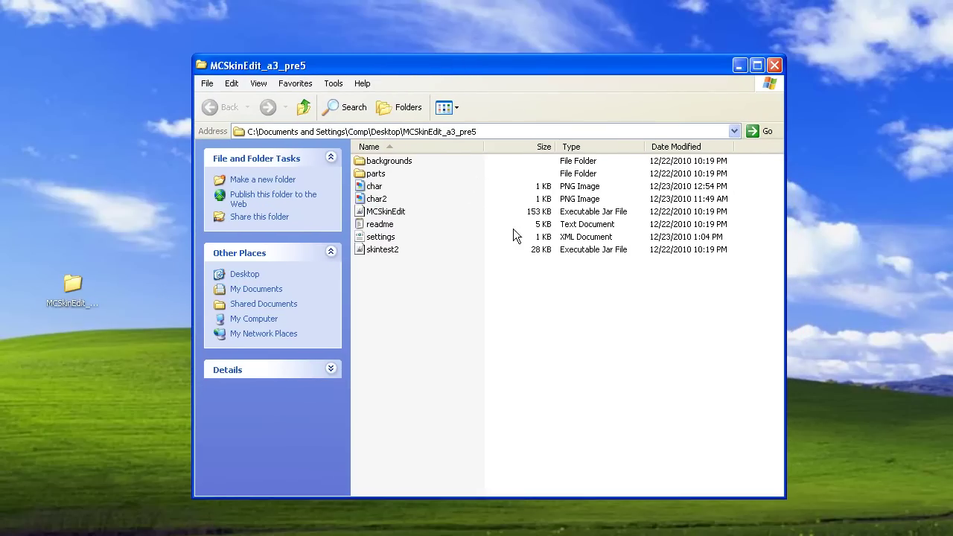
right_click(655, 385)
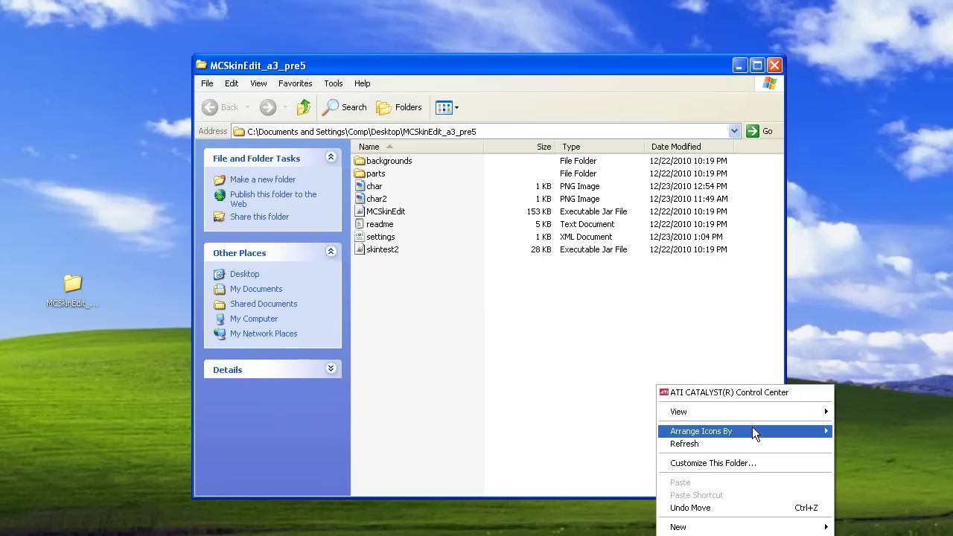
mouse_move(786, 415)
click(853, 424)
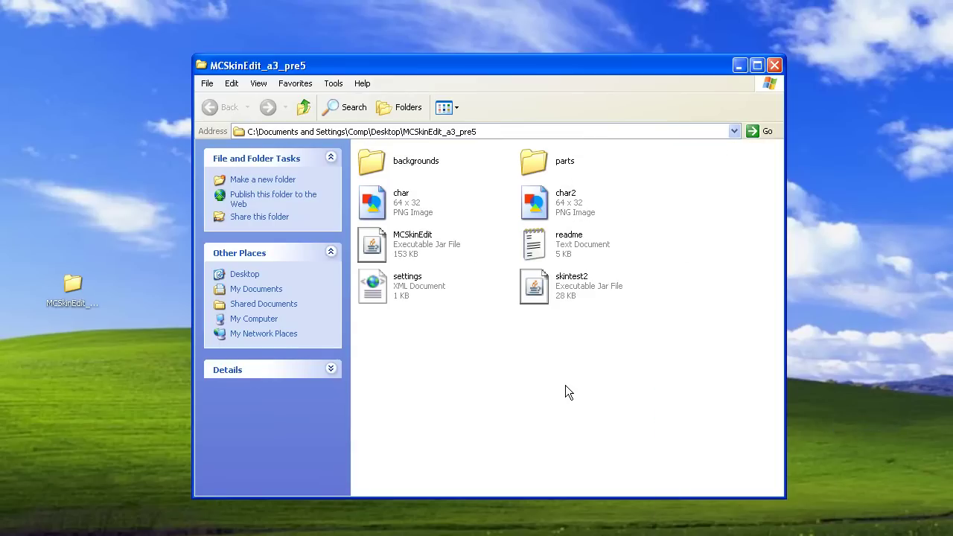
Launch MCSkinEdit from the jar file and close the folder window
drag(663, 201, 659, 238)
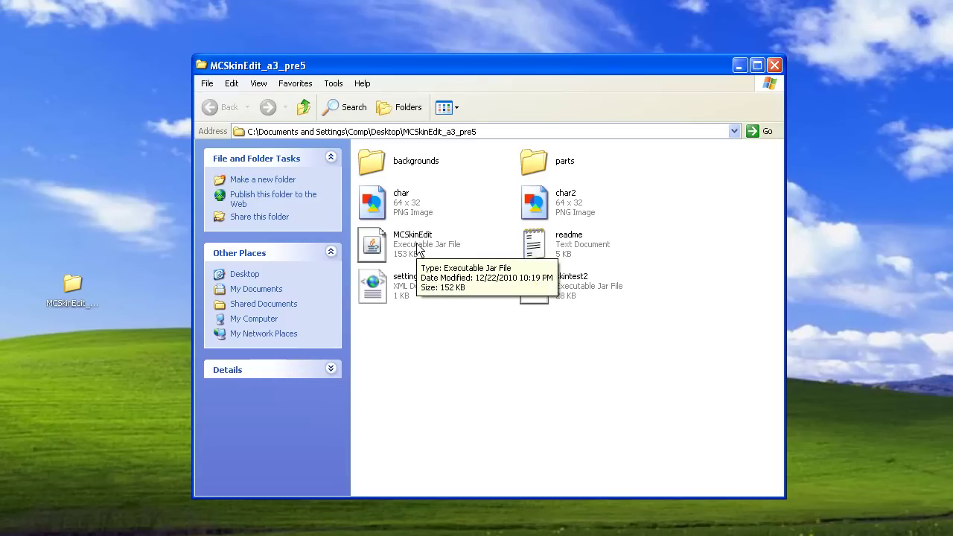
click(417, 244)
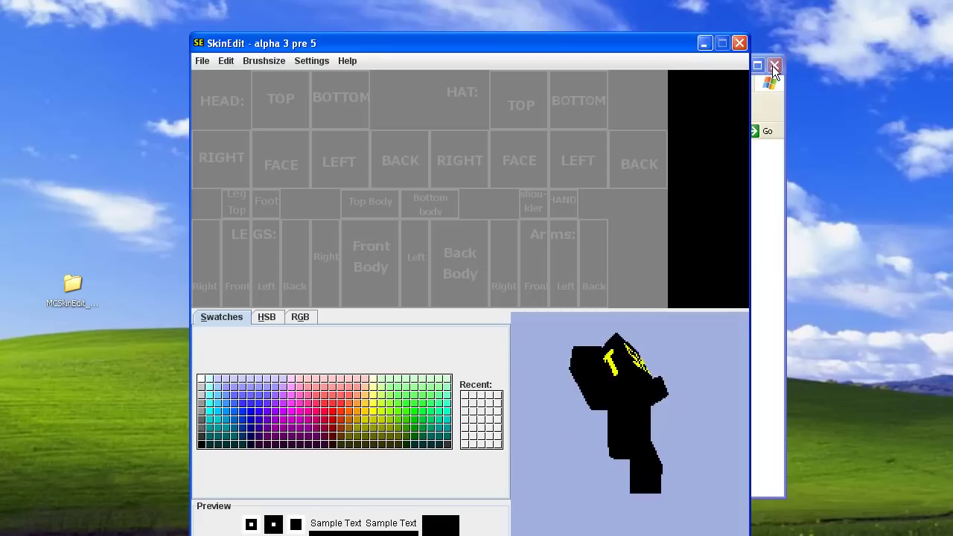
click(774, 66)
drag(628, 45, 656, 6)
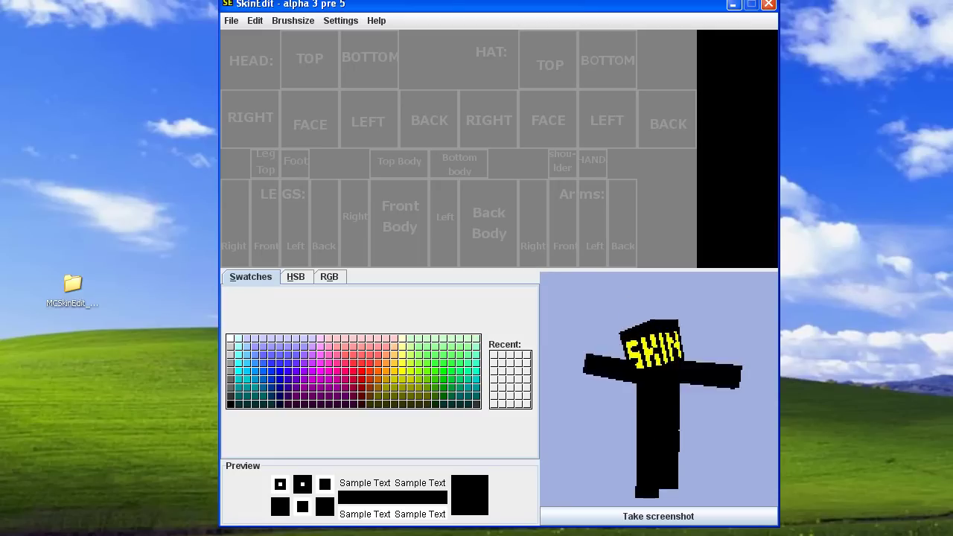
Choose bright red from the Swatches and paint eyes and a grin on FACE, plus a shoulder dot
drag(445, 6, 459, 10)
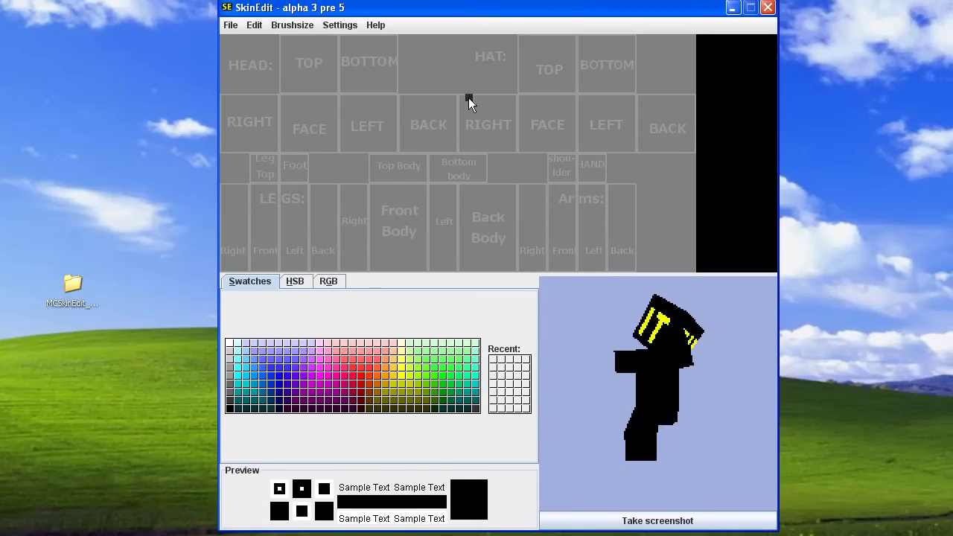
click(364, 367)
click(364, 375)
click(298, 112)
click(320, 117)
mouse_move(298, 112)
mouse_down()
mouse_move(305, 141)
mouse_move(297, 137)
mouse_move(336, 134)
mouse_up()
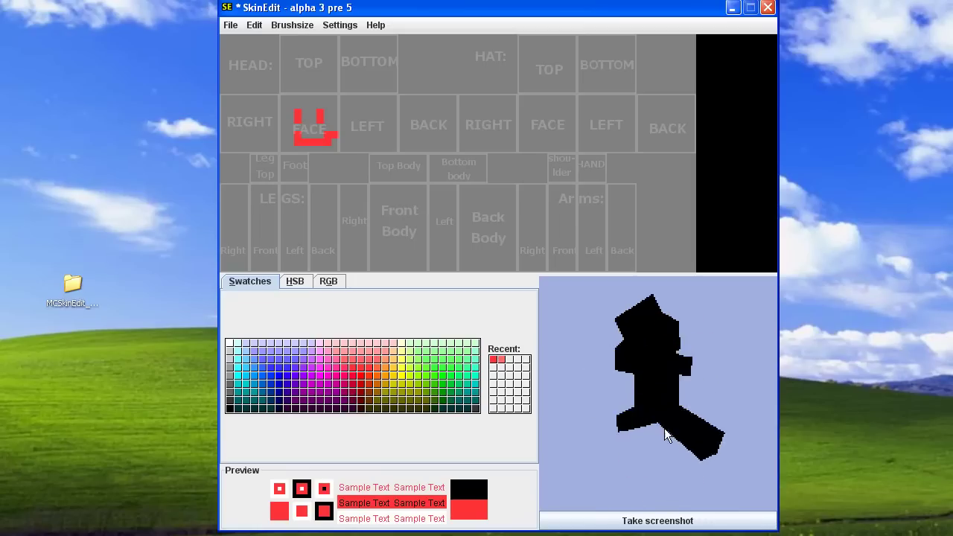
click(232, 27)
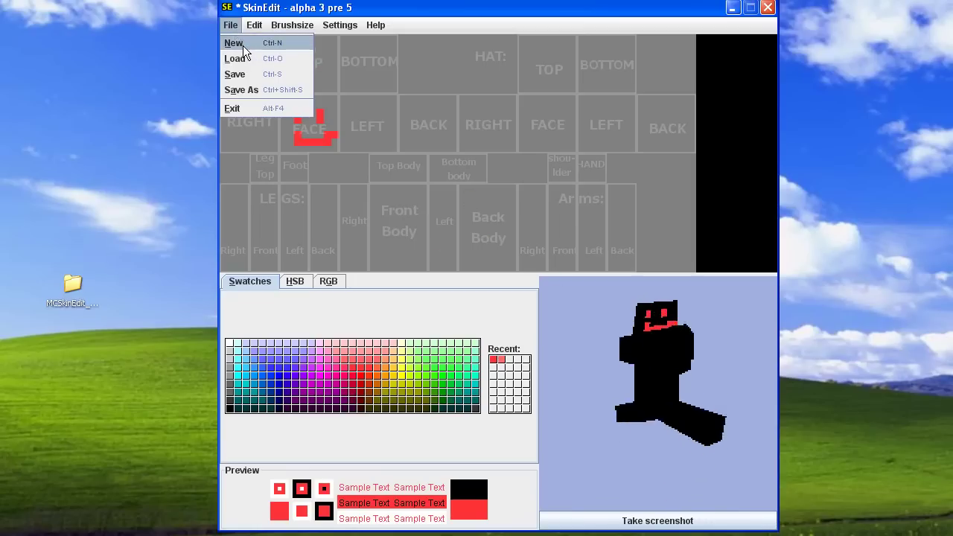
click(572, 169)
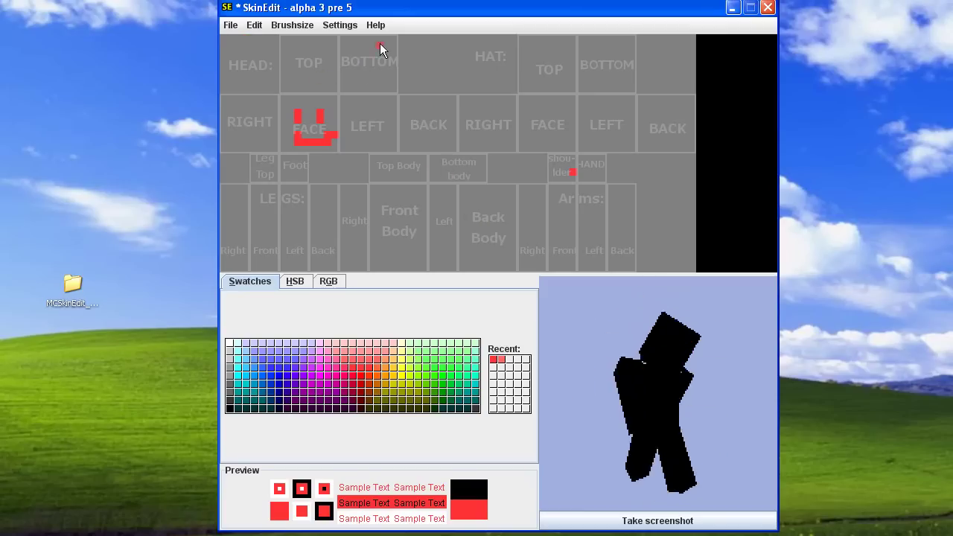
Cancel a File > Save, add one more red pixel, then quit SkinEdit discarding the changes
click(237, 26)
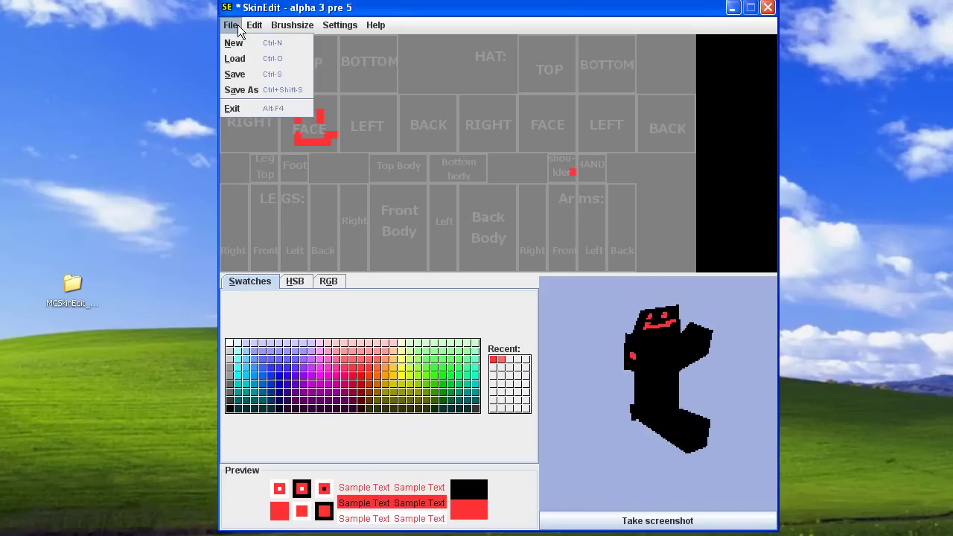
click(253, 72)
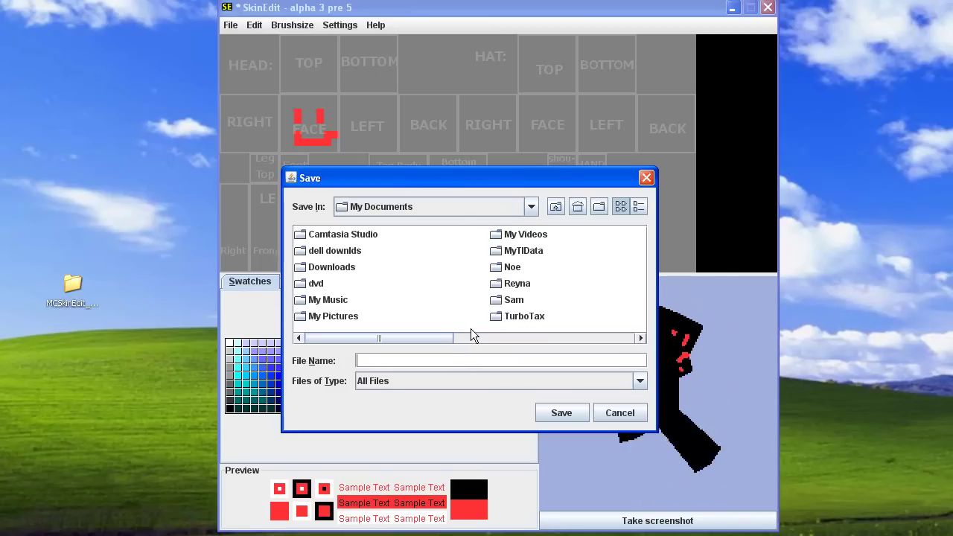
click(605, 410)
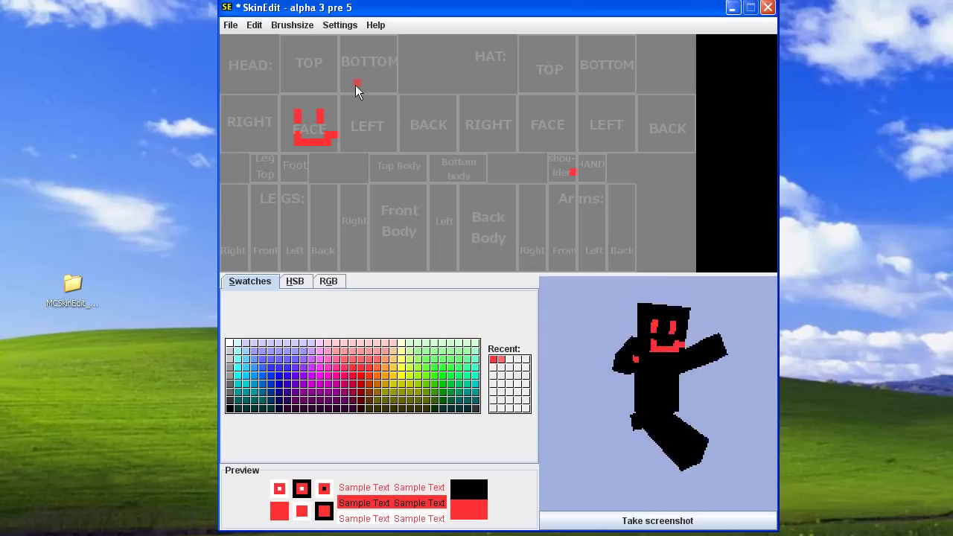
click(444, 170)
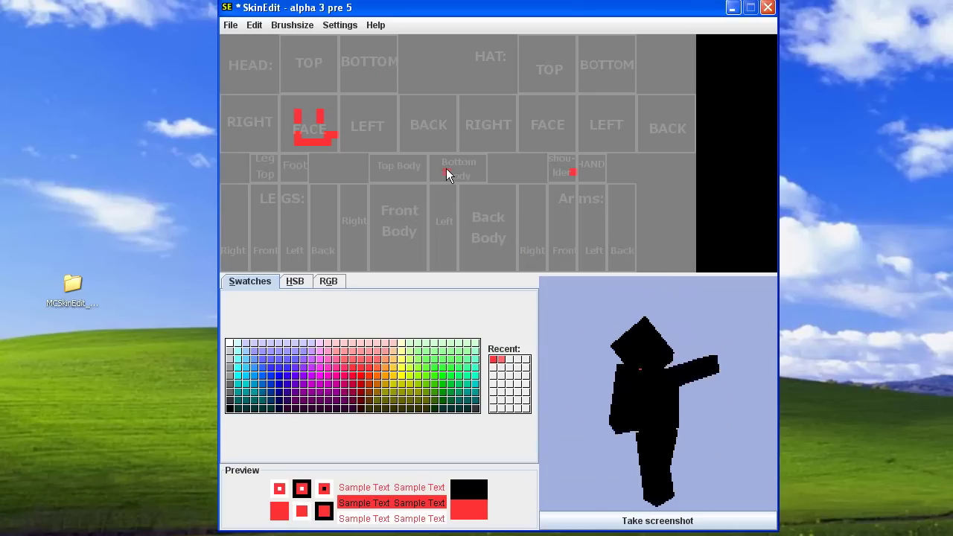
click(767, 9)
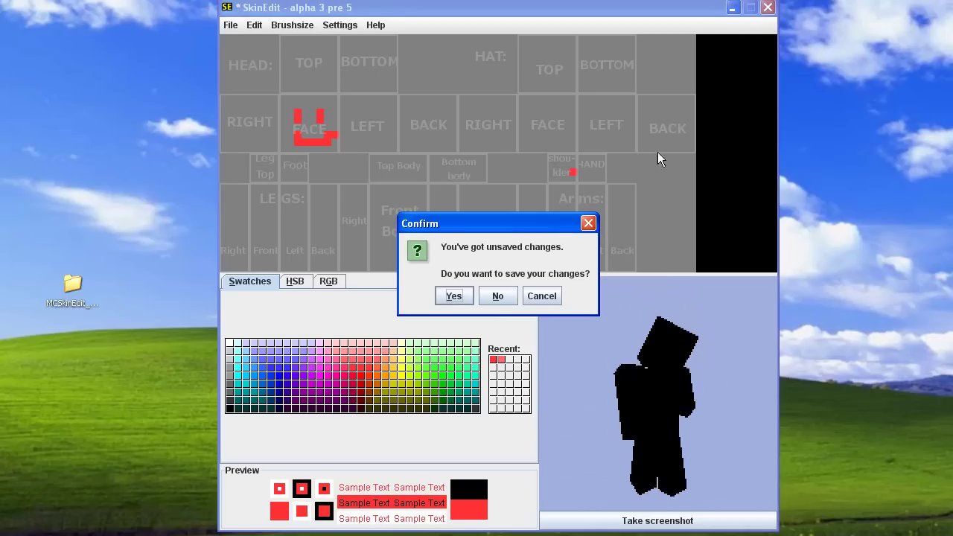
click(497, 297)
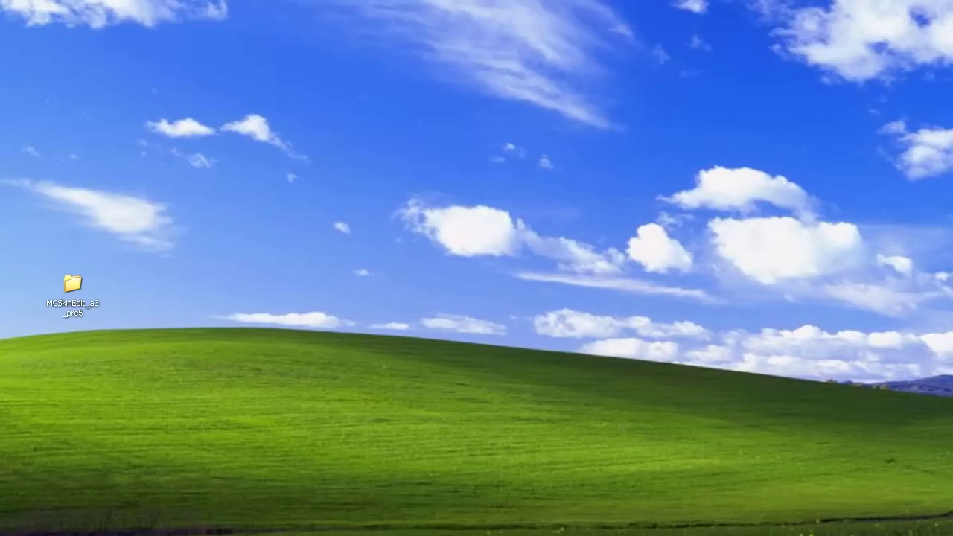
Place the wrar393 installer on the desktop and open %appdata% through the Run box
drag(4, 400, 85, 380)
click(240, 324)
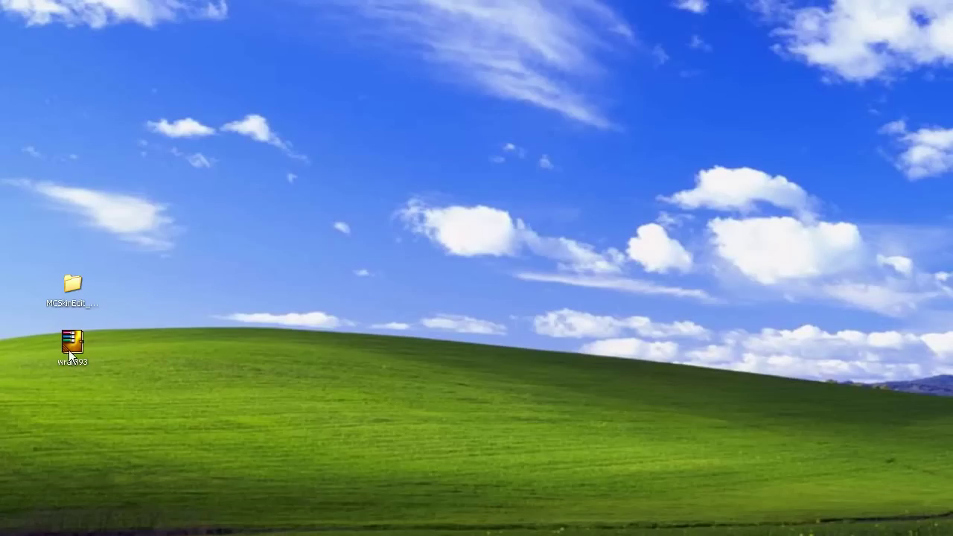
key(super)
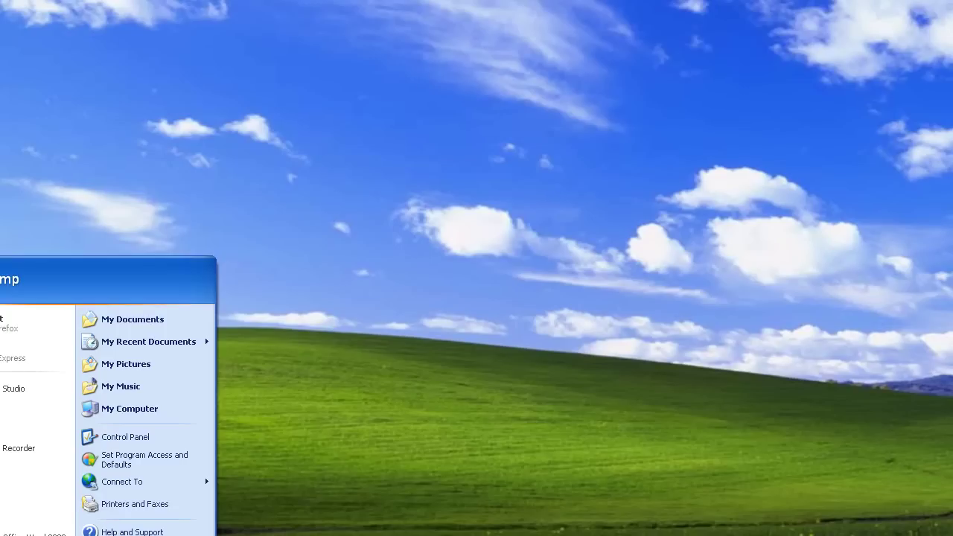
key(r)
drag(90, 494, 460, 170)
click(417, 238)
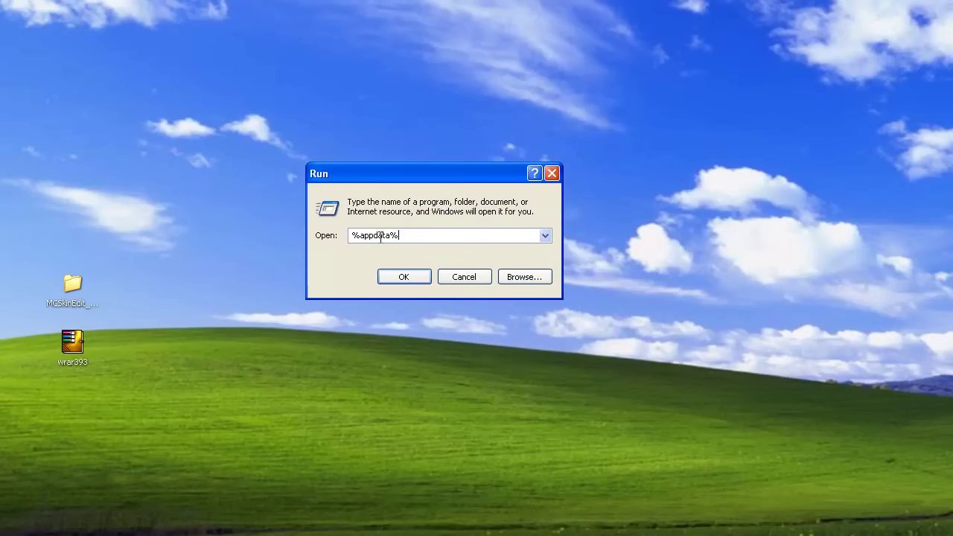
click(399, 273)
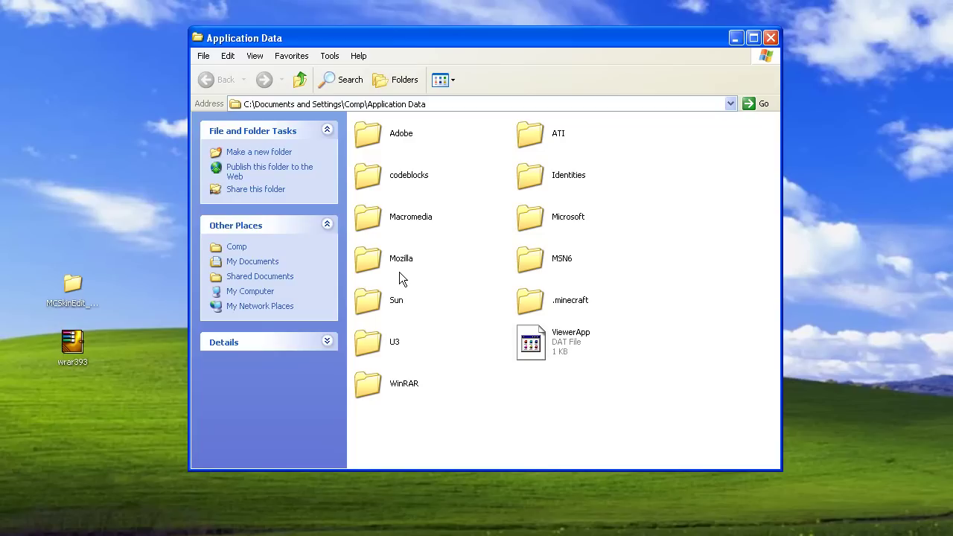
Go into .minecraft\bin and open minecraft.jar with WinRAR archiver
double_click(535, 304)
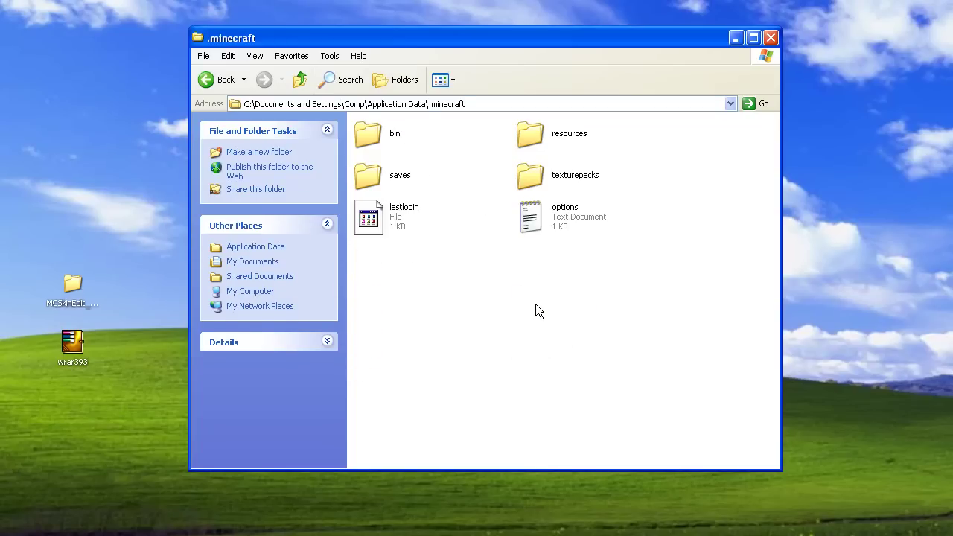
double_click(375, 138)
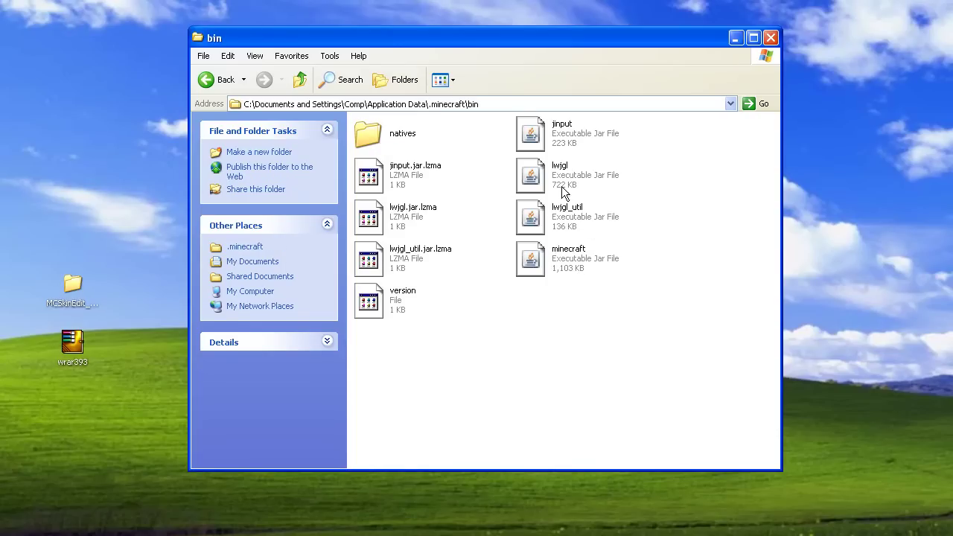
right_click(588, 274)
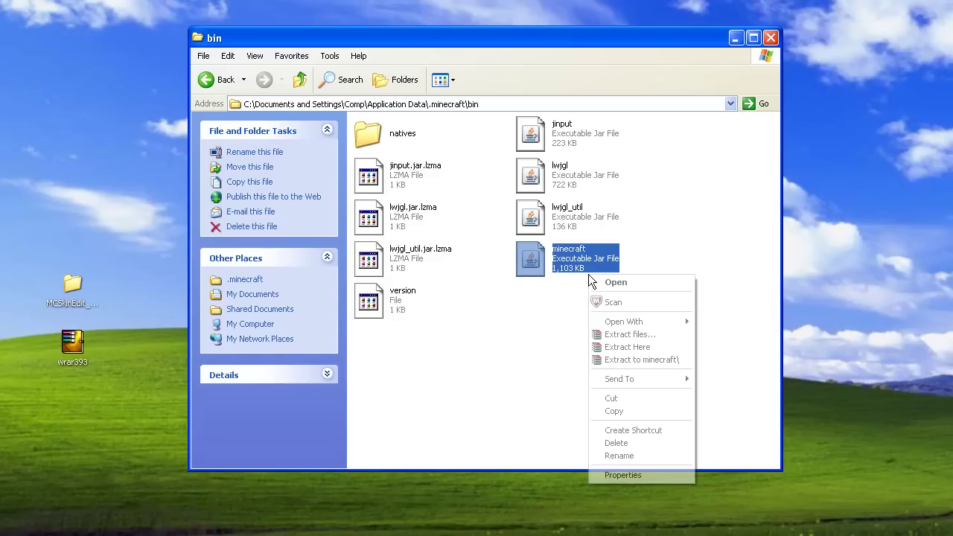
mouse_move(639, 321)
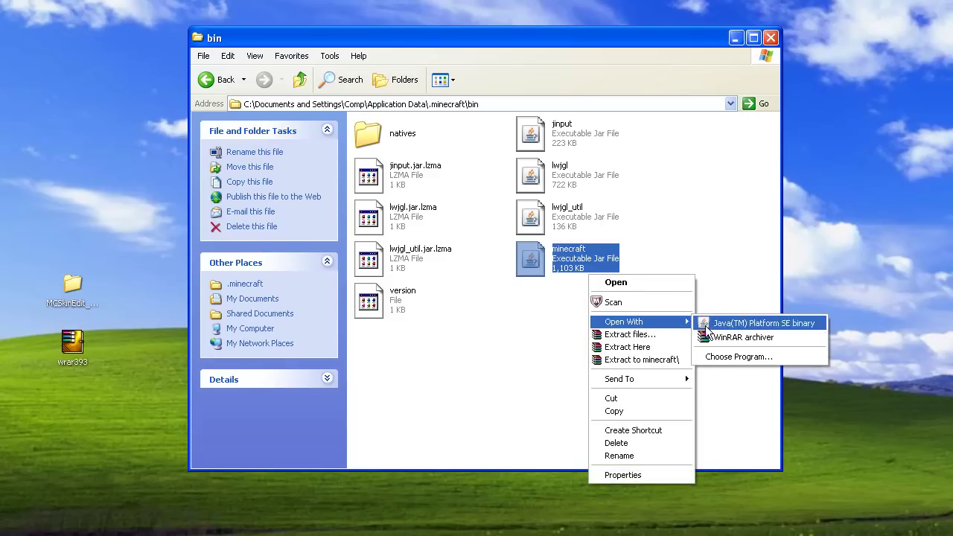
click(733, 341)
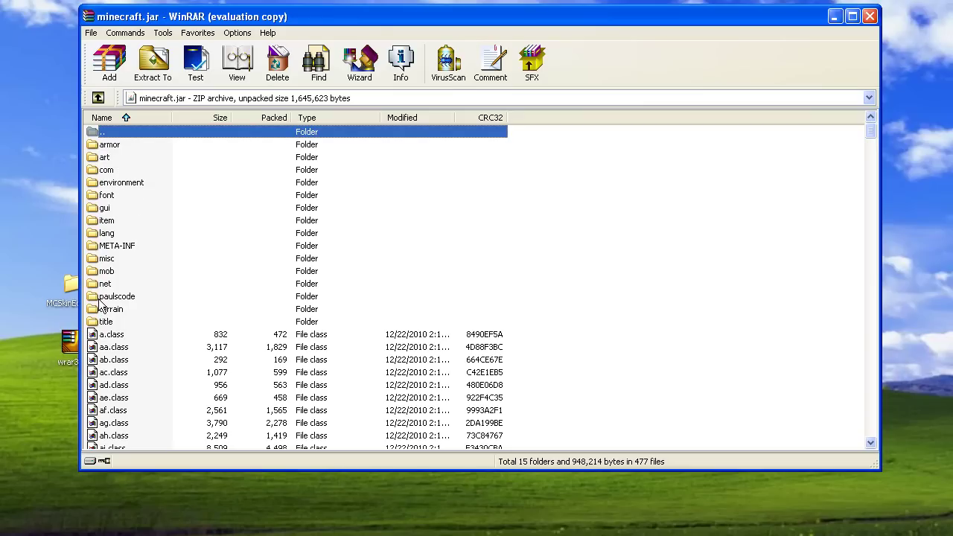
Select and open the mob folder in the minecraft.jar archive listing
click(108, 272)
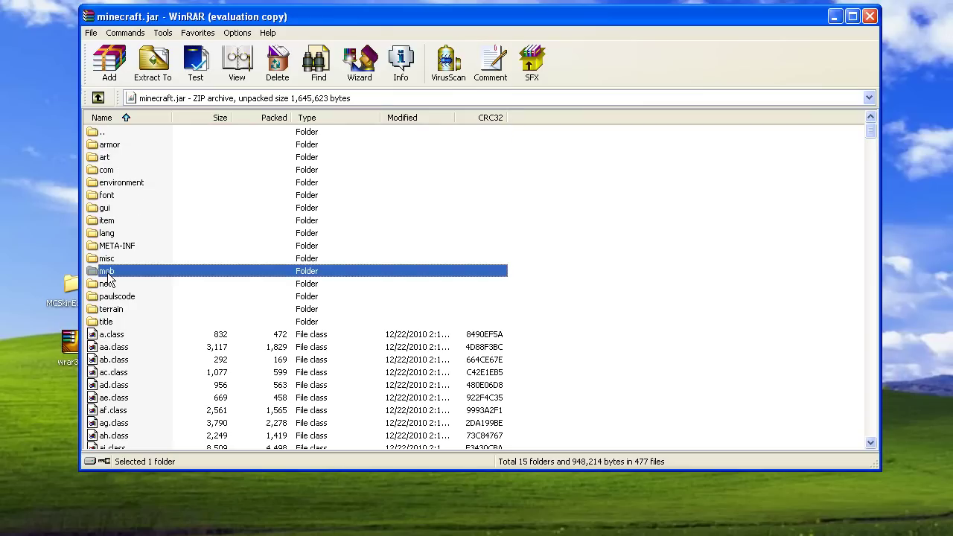
double_click(108, 272)
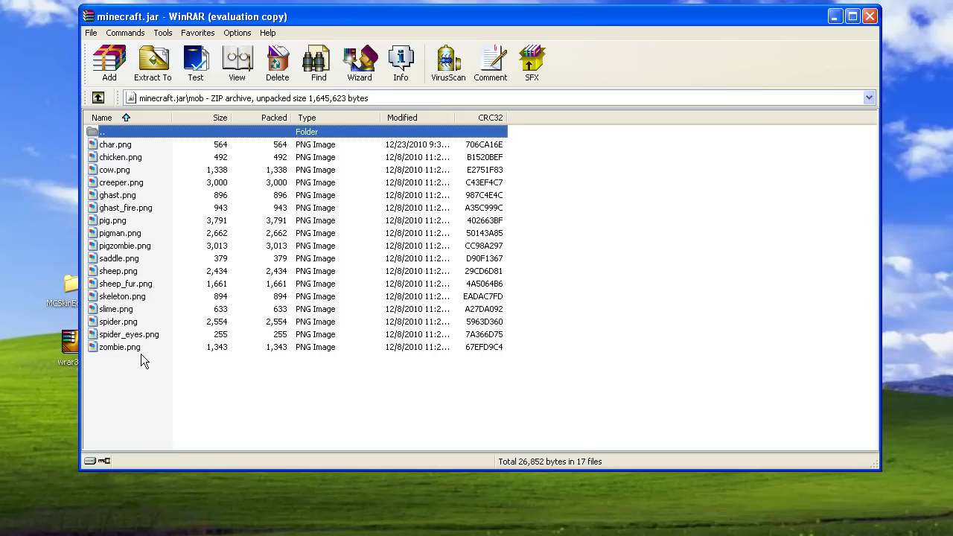
Select char.png in the mob folder, then open the desktop's MCSkinEdit_a3_pre5 folder
click(108, 148)
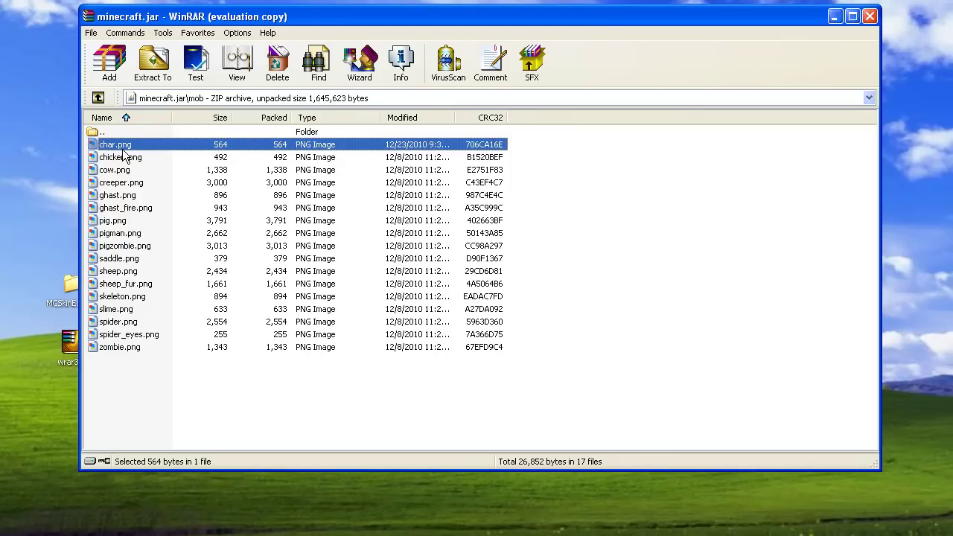
click(355, 511)
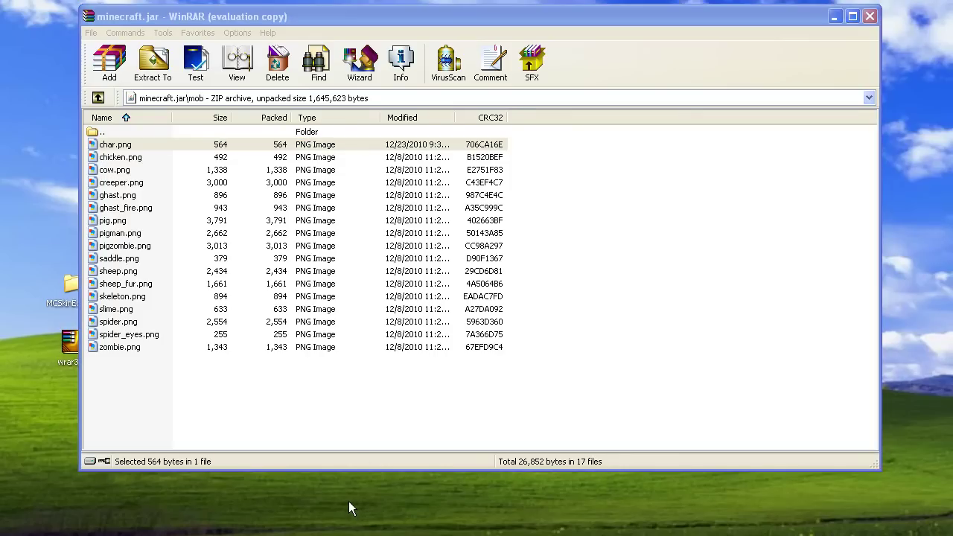
double_click(63, 296)
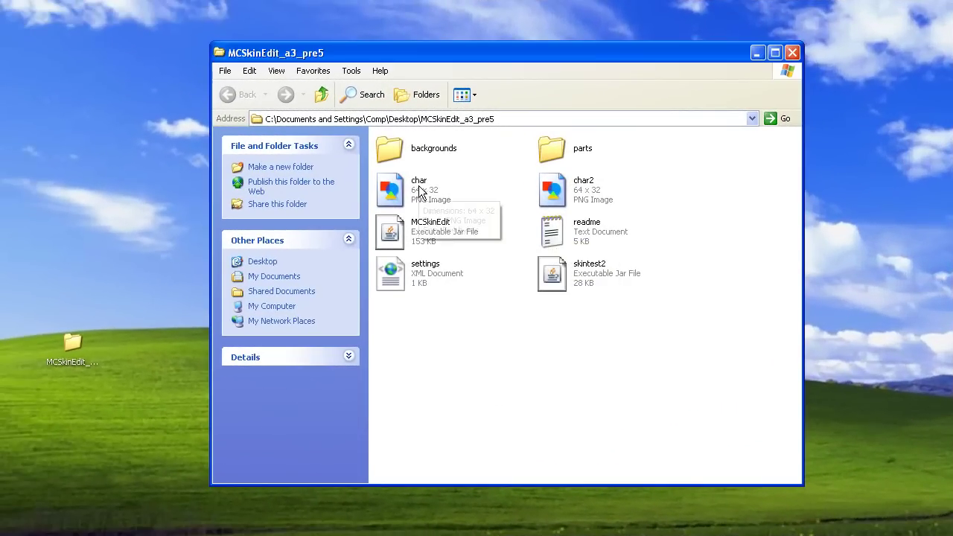
drag(423, 190, 509, 293)
click(508, 289)
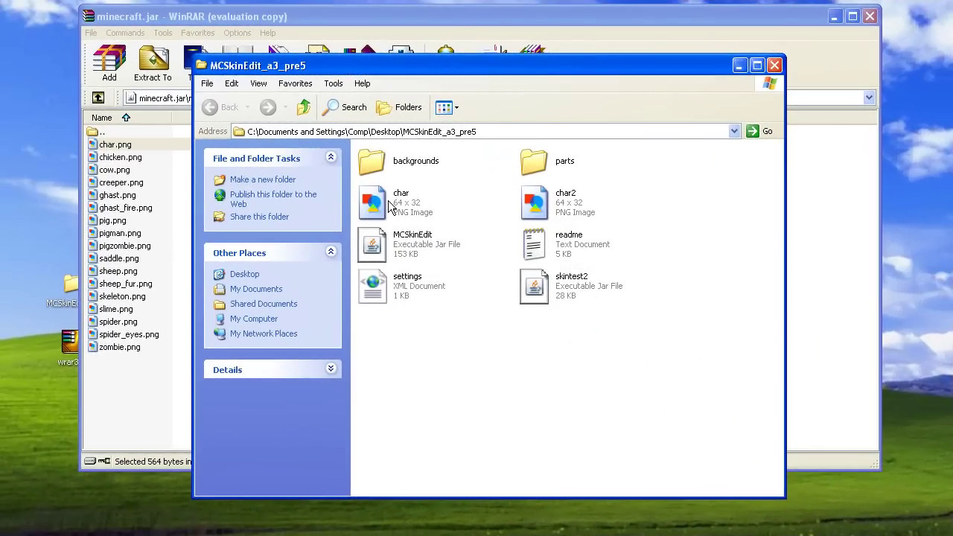
Drag the edited char image into WinRAR's mob folder, then cancel the add, keeping Normal compression
drag(486, 64, 649, 126)
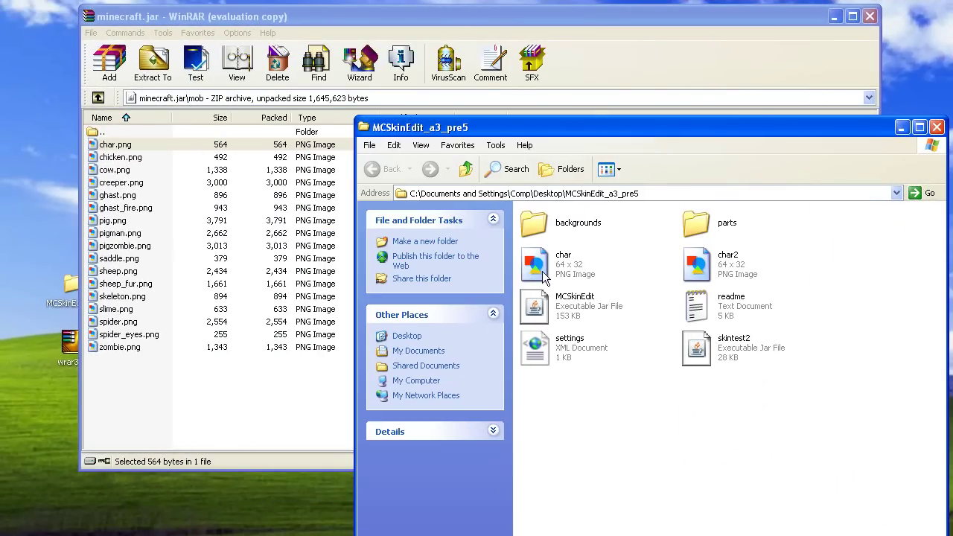
drag(573, 273, 188, 159)
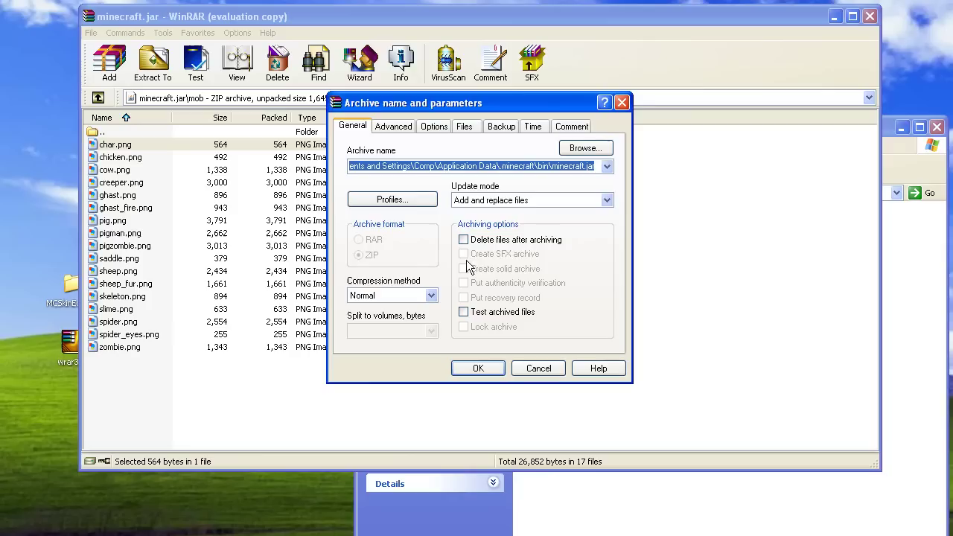
click(430, 296)
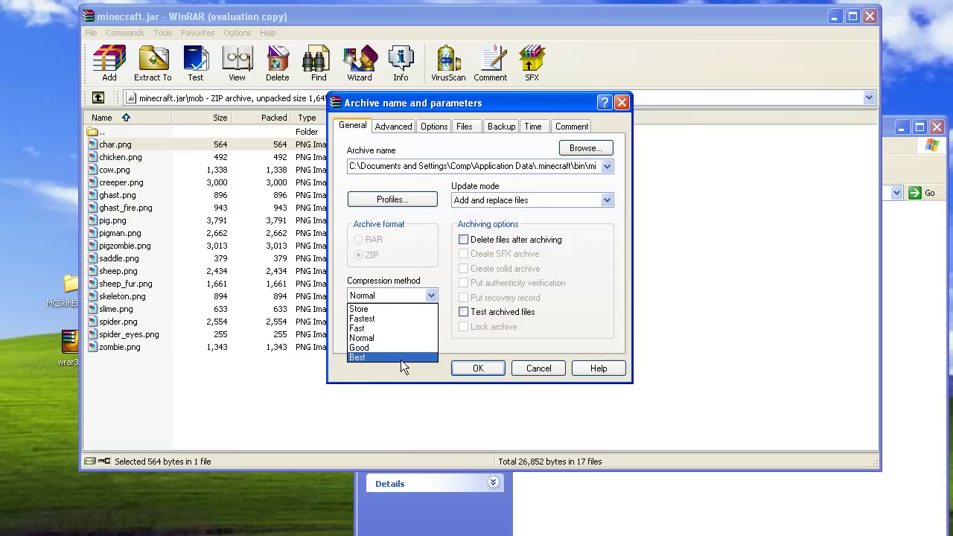
click(593, 311)
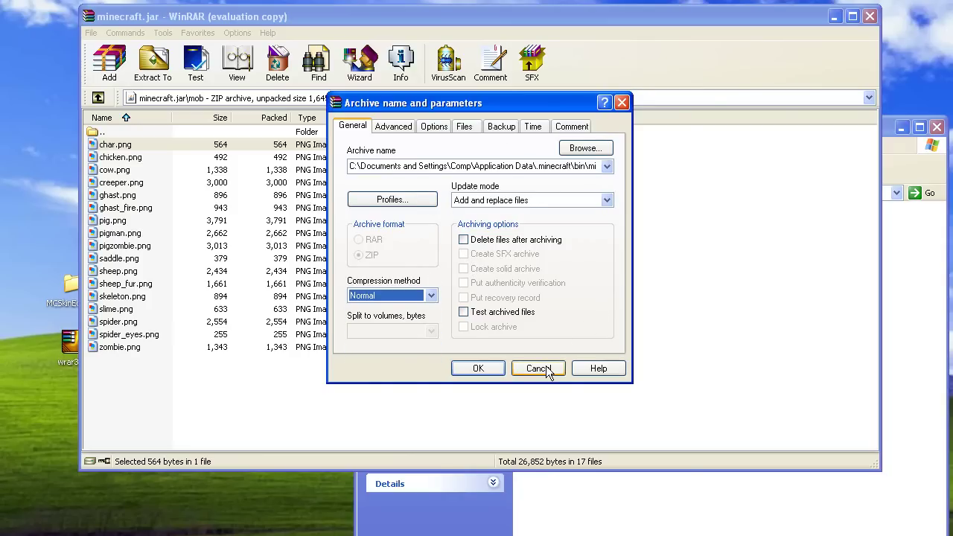
click(545, 365)
Close the MCSkinEdit_a3_pre5 folder window
click(686, 487)
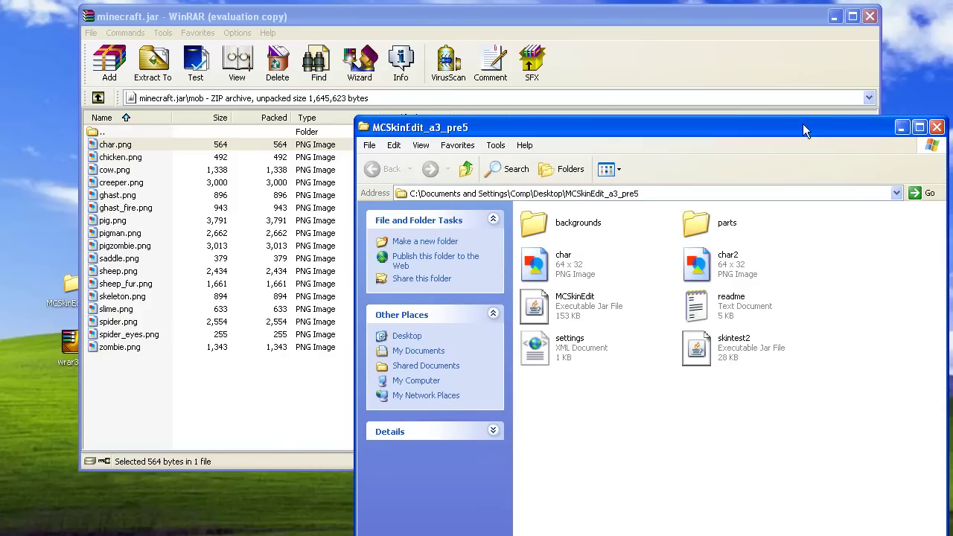
drag(810, 132, 750, 90)
click(879, 89)
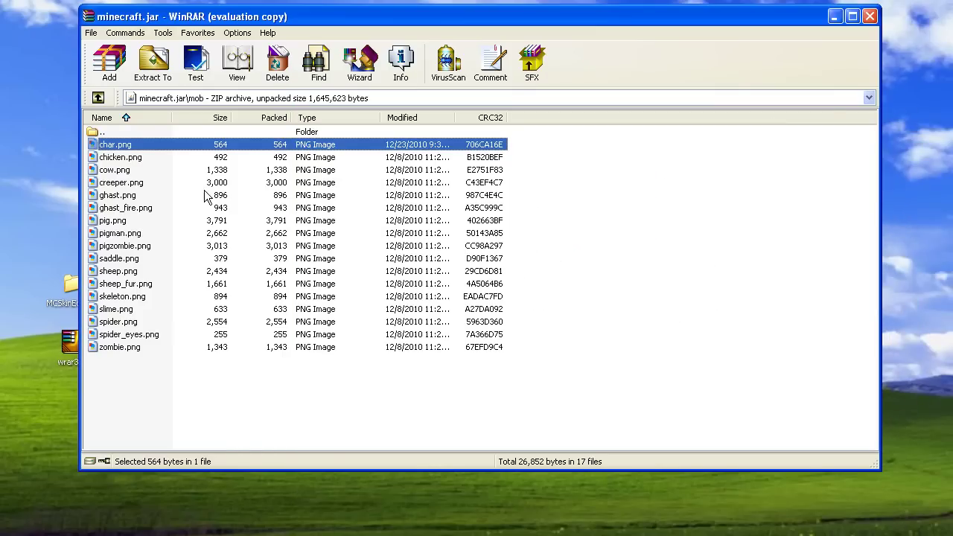
Select chicken.png and cow.png, then close the minecraft.jar archive window
click(124, 162)
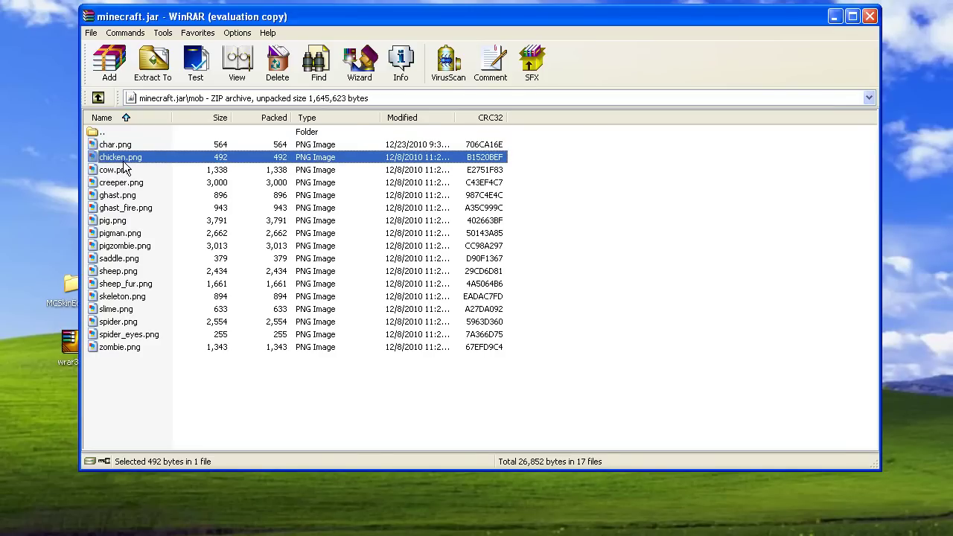
click(125, 172)
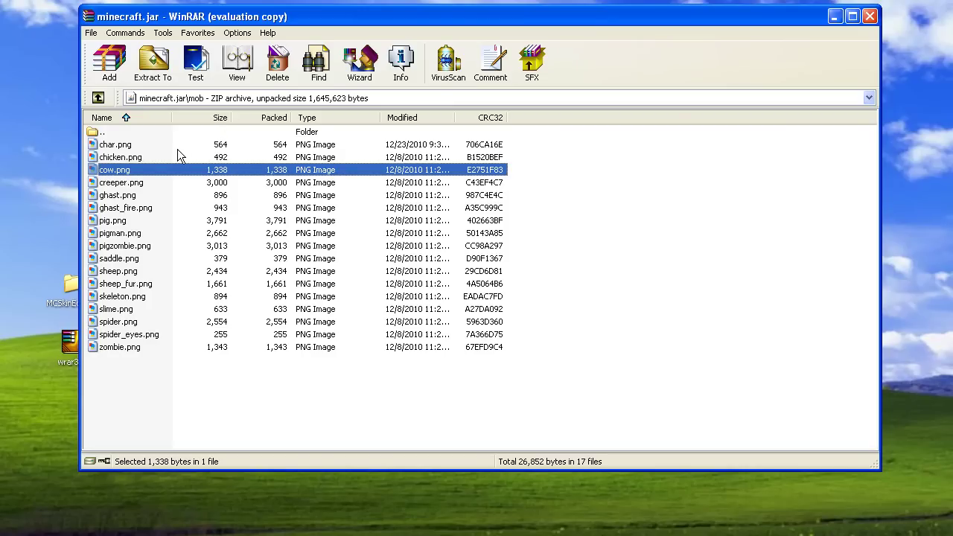
click(870, 17)
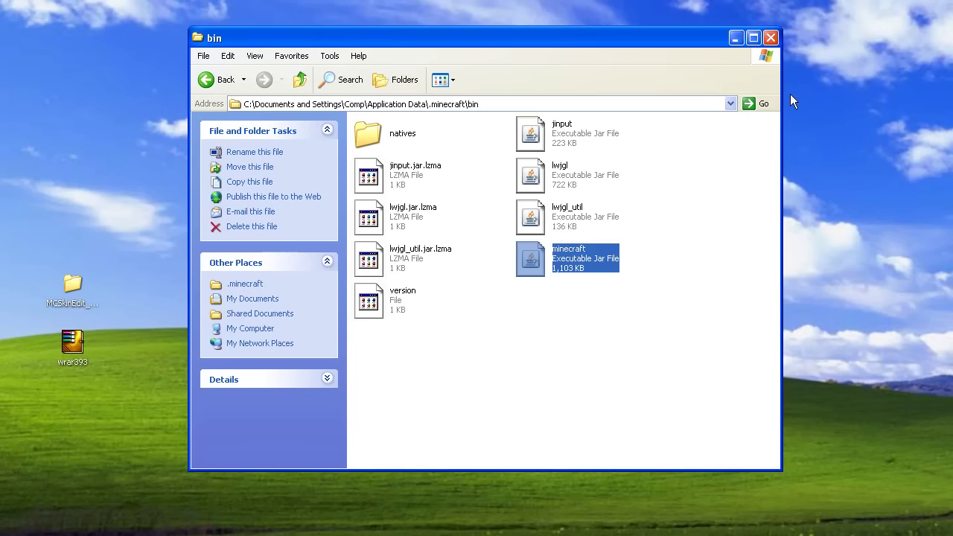
Deselect the minecraft file and close the bin folder window to return to the game
click(687, 123)
click(770, 37)
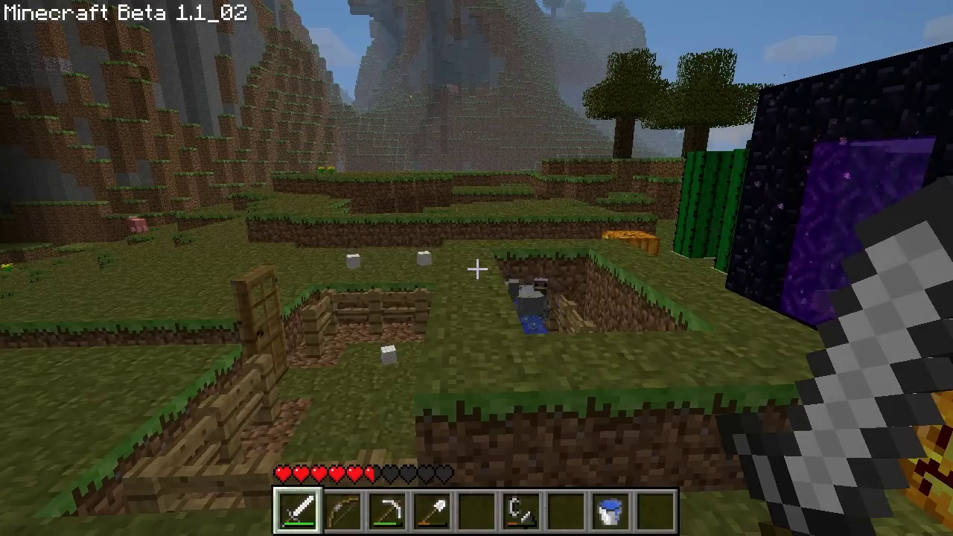
Check the red-and-blue skin in the inventory preview, then switch to third-person view
key(e)
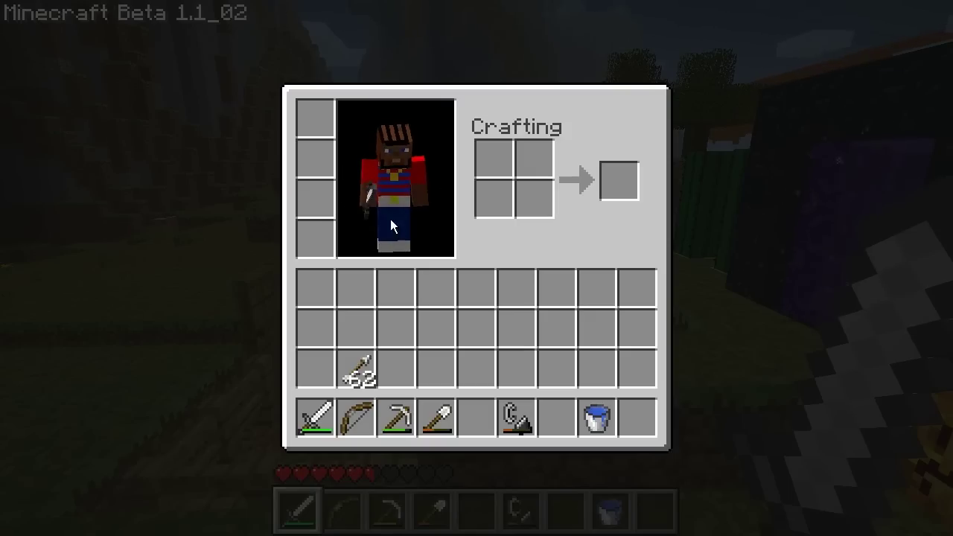
key(e)
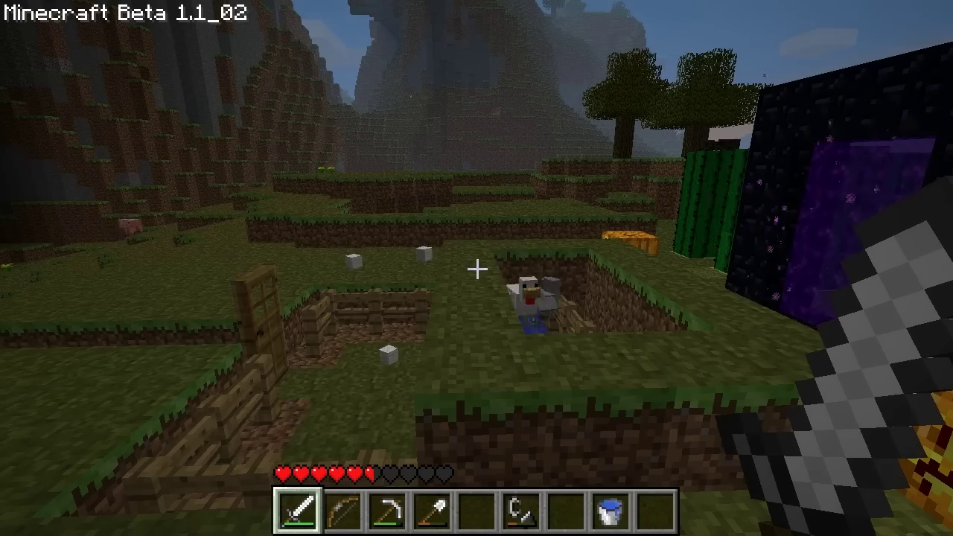
key(F5)
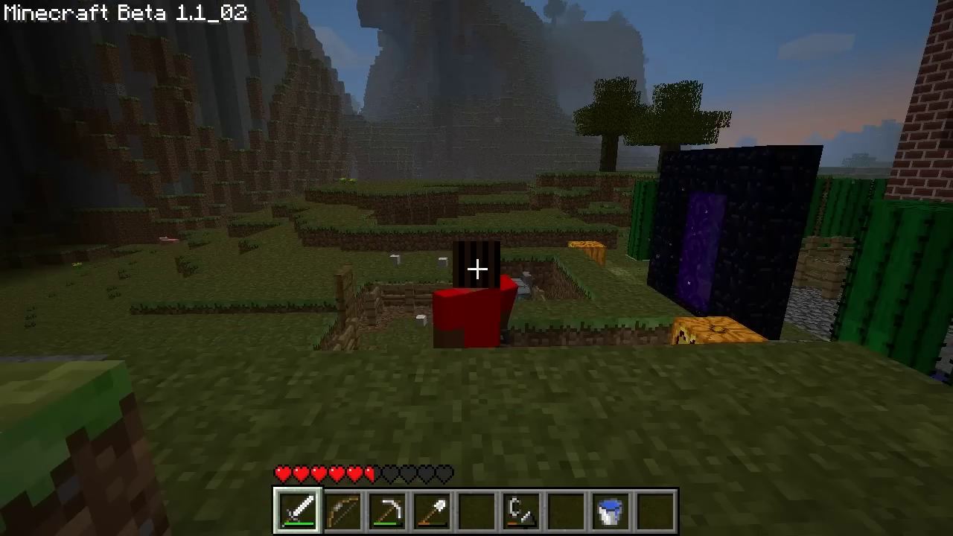
Walk the player past the fenced pit toward the cactus wall and reopen the inventory
key(w)
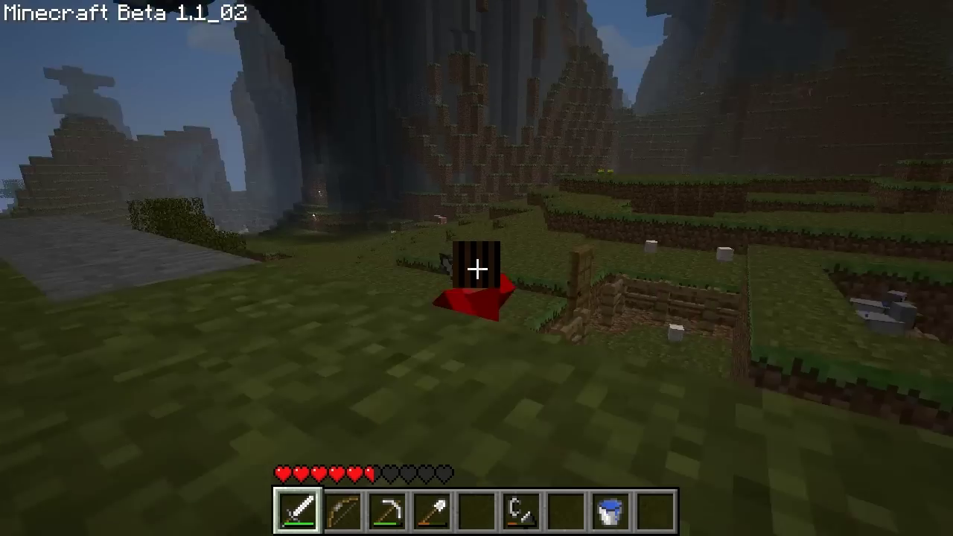
key(w)
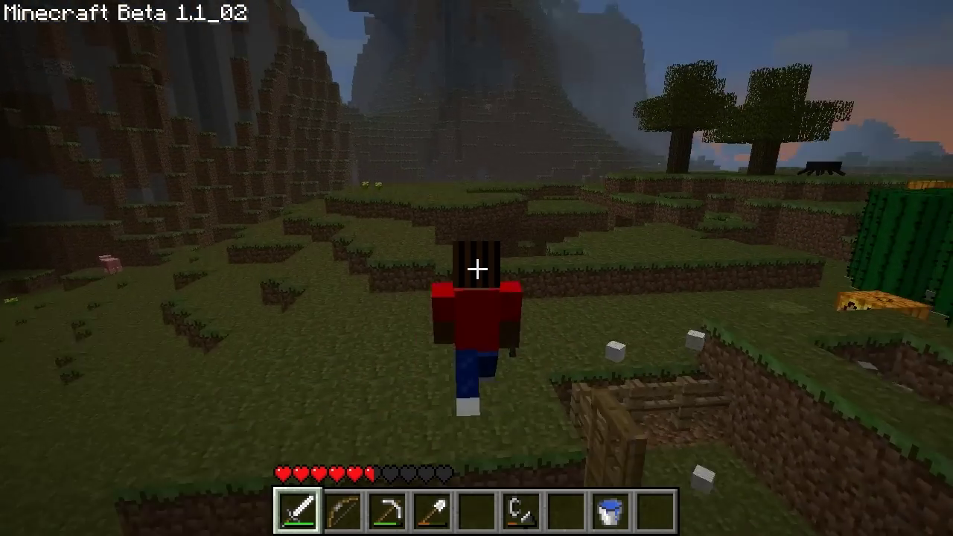
key(w)
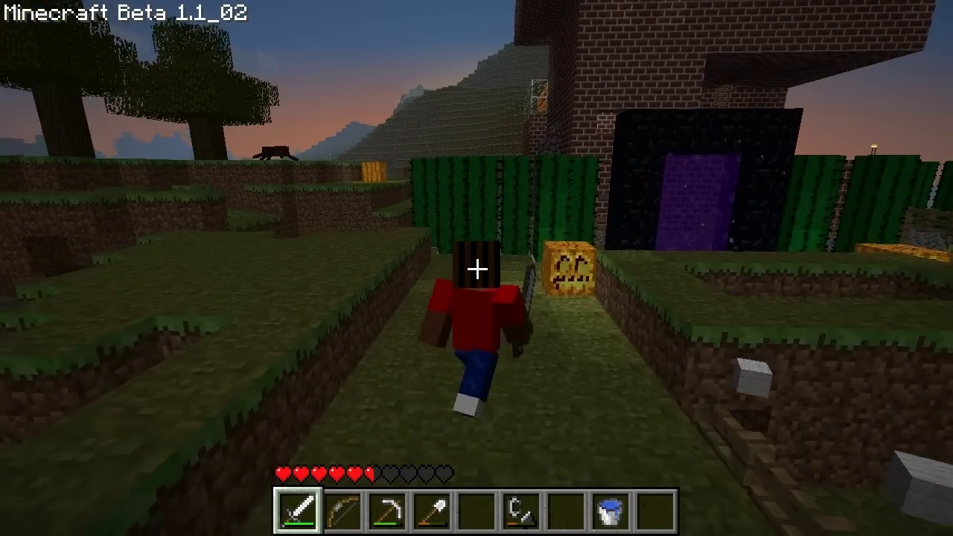
key(e)
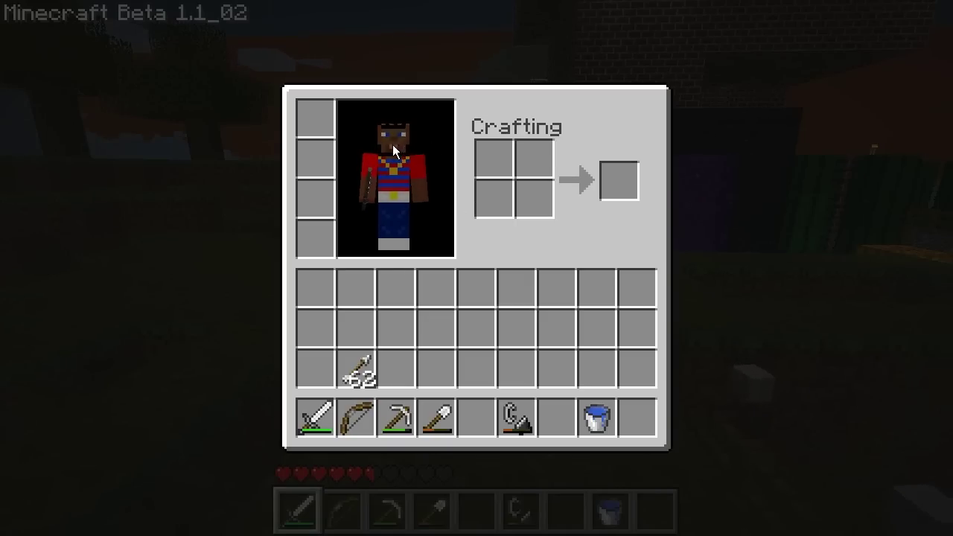
Close the inventory, walk toward the fenced plot and return to first-person view
key(e)
key(w)
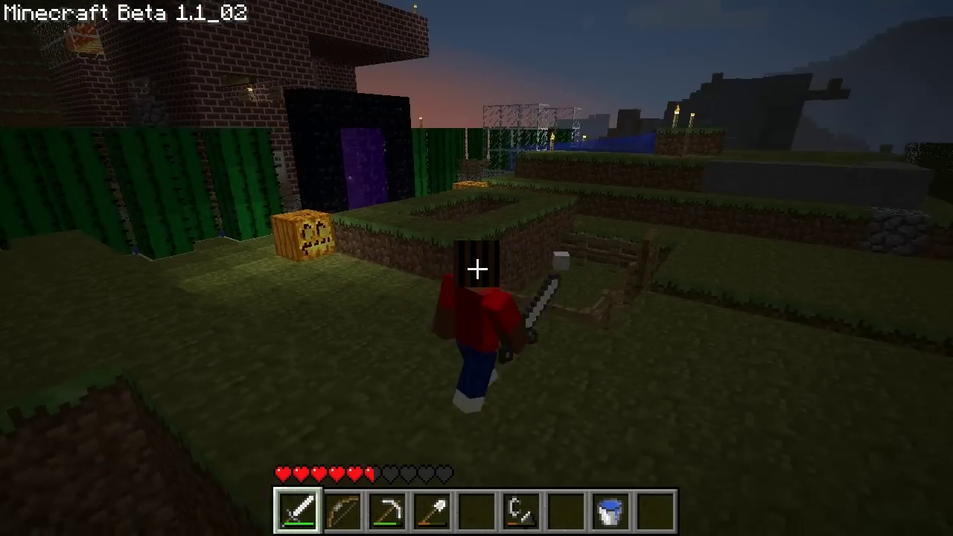
key(F5)
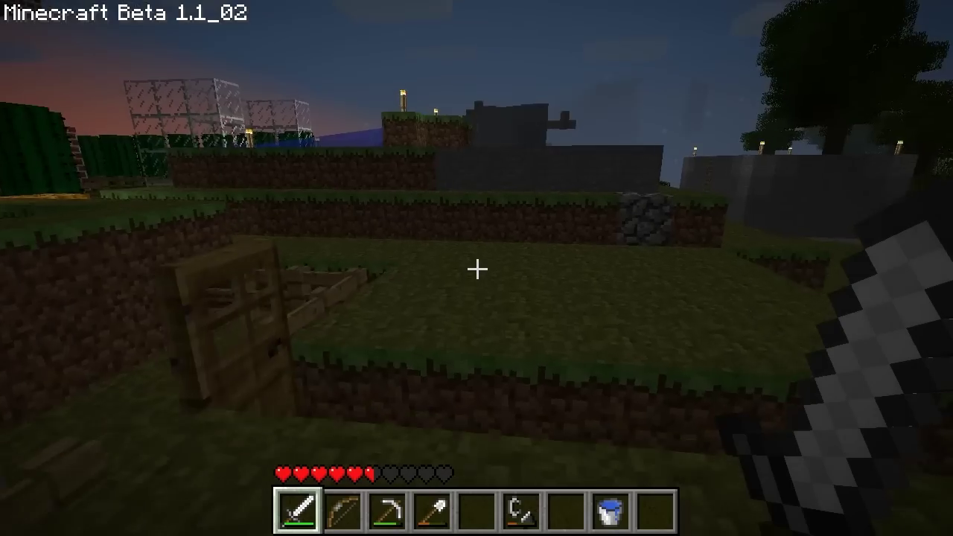
Switch from the pickaxe to an empty hand and walk to the ledge above the chicken pit
key(3)
key(5)
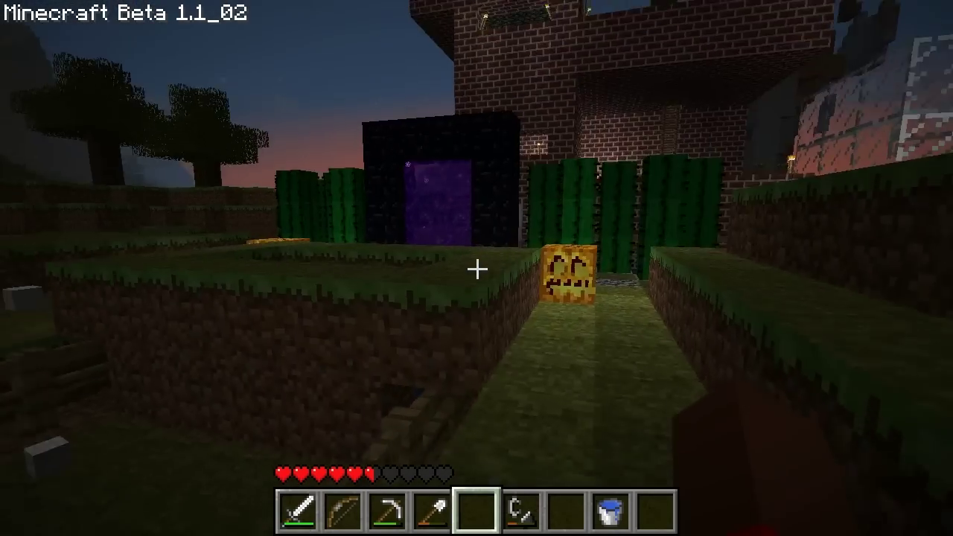
key(w)
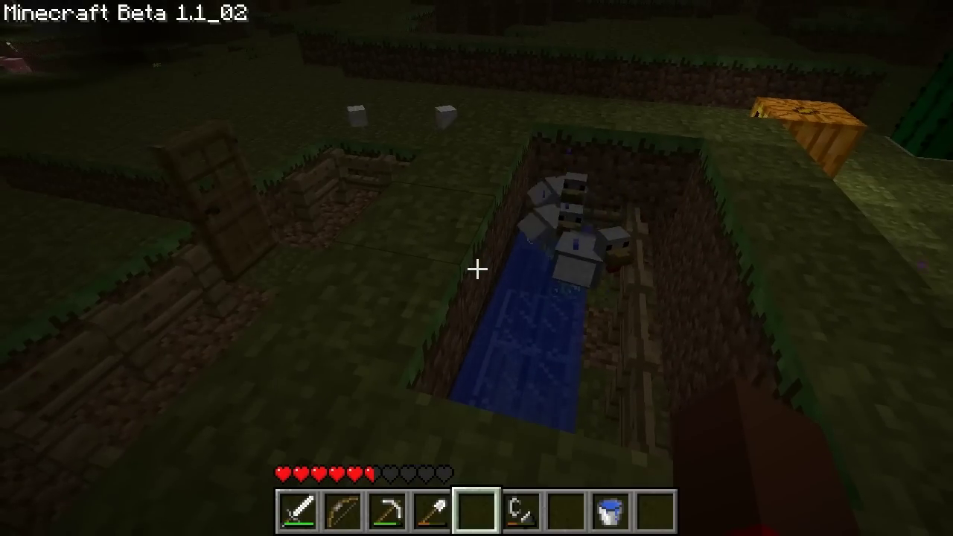
key(s)
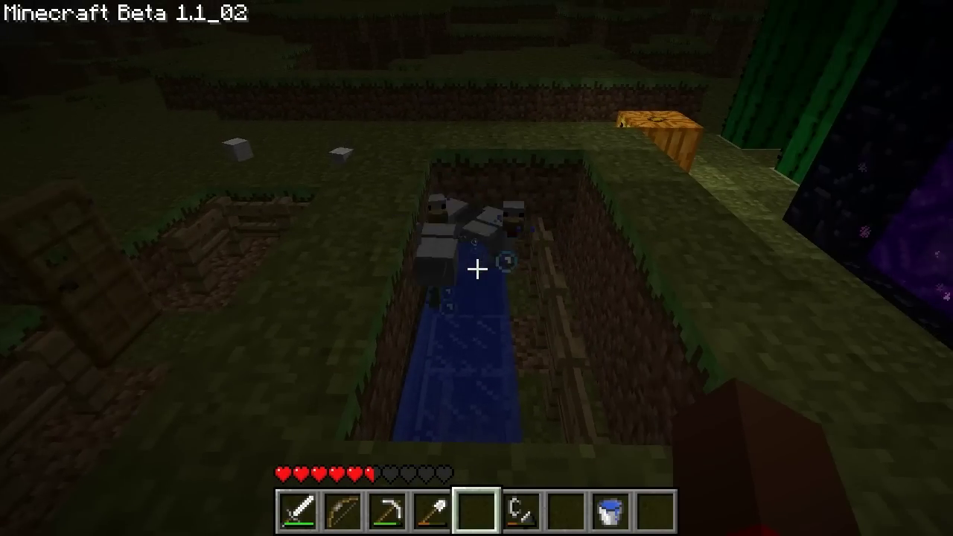